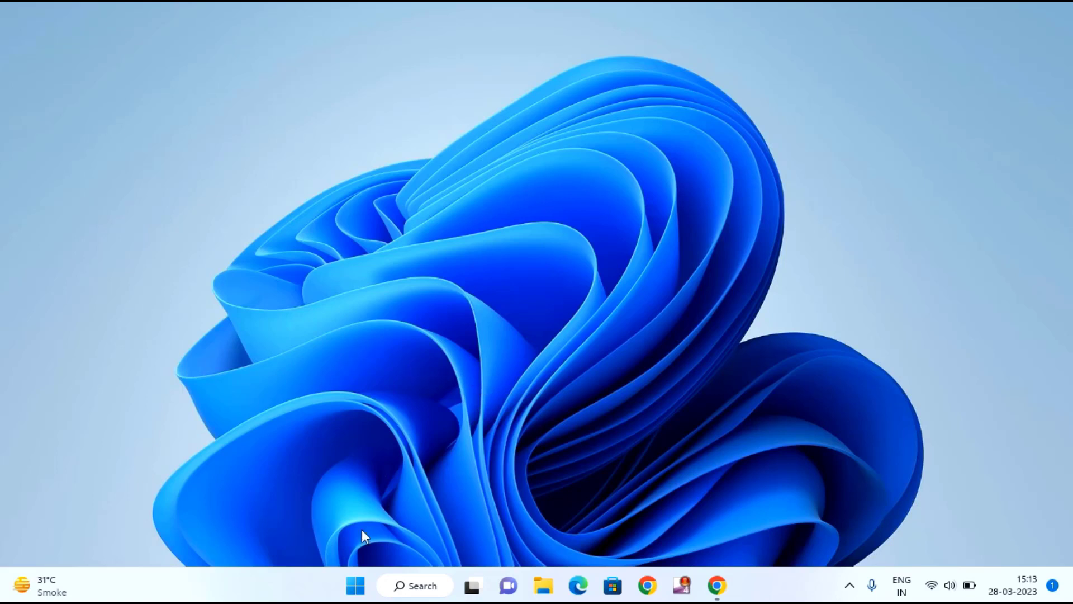
Step: Search Windows for "out" and open the Outlook app from the results
click(358, 585)
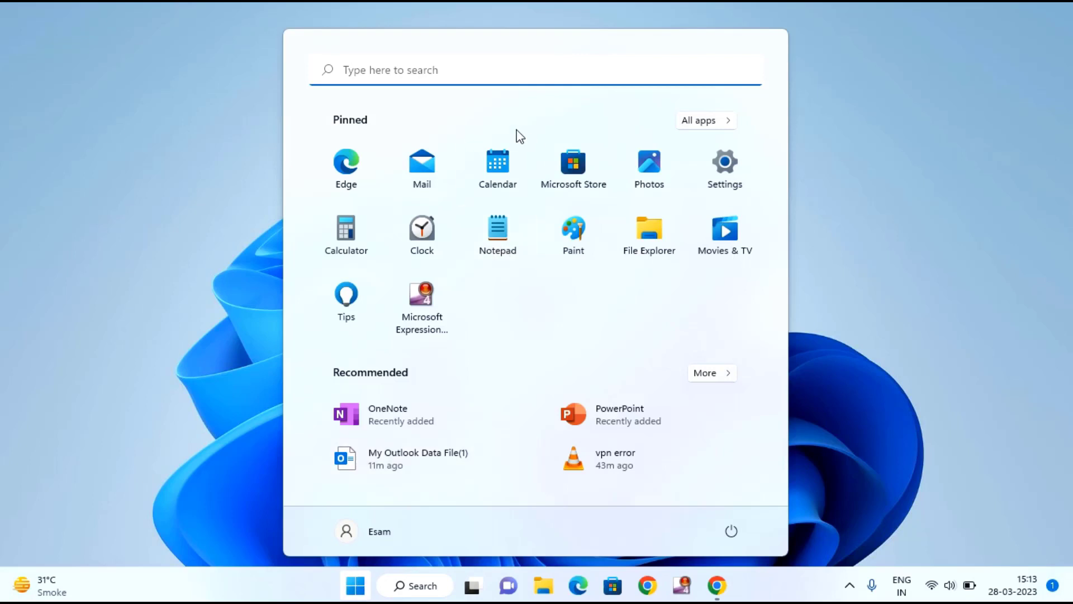
click(479, 78)
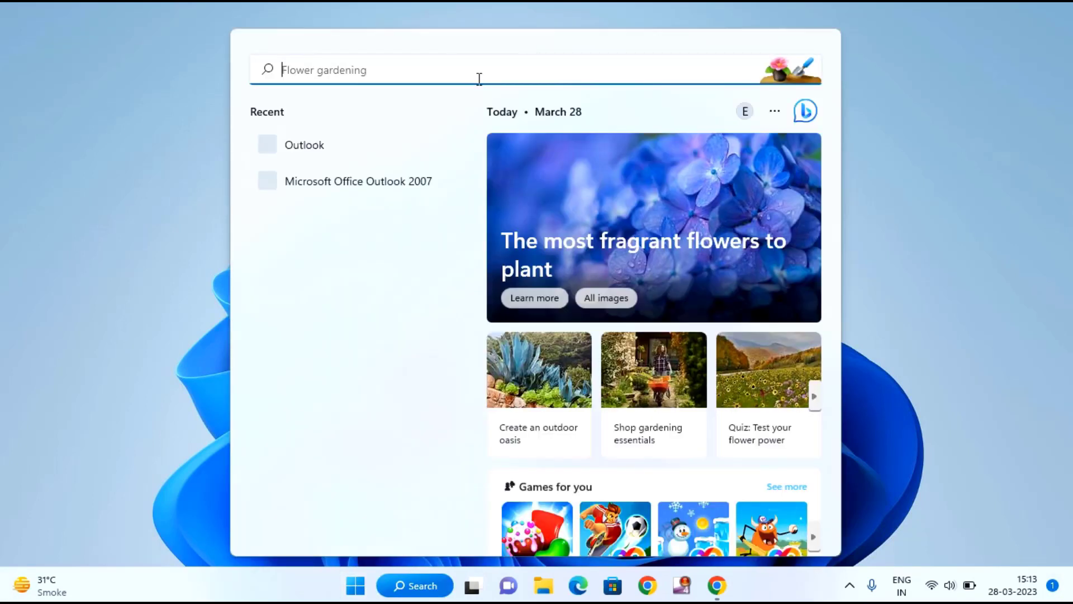
text(out)
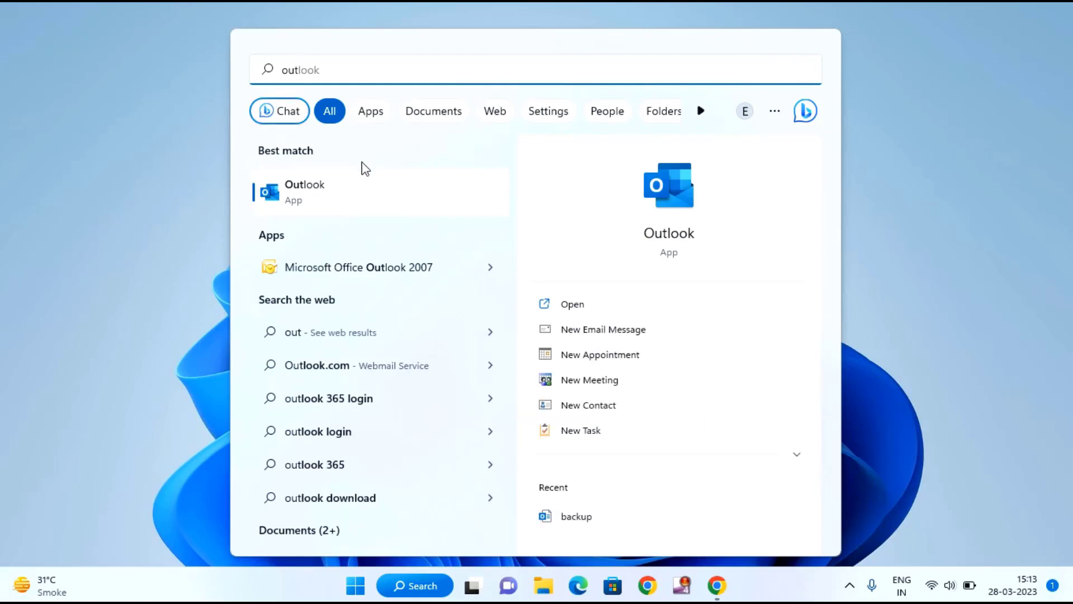
click(333, 196)
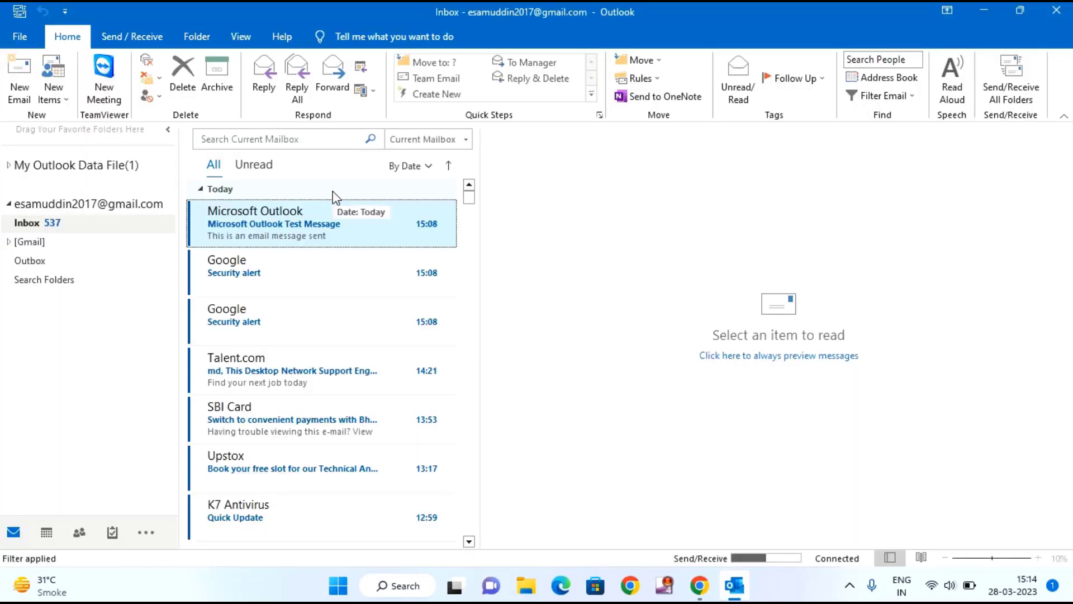
Step: Start the Import and Export Wizard and choose to export to a file of type Outlook Data File (.pst)
click(20, 40)
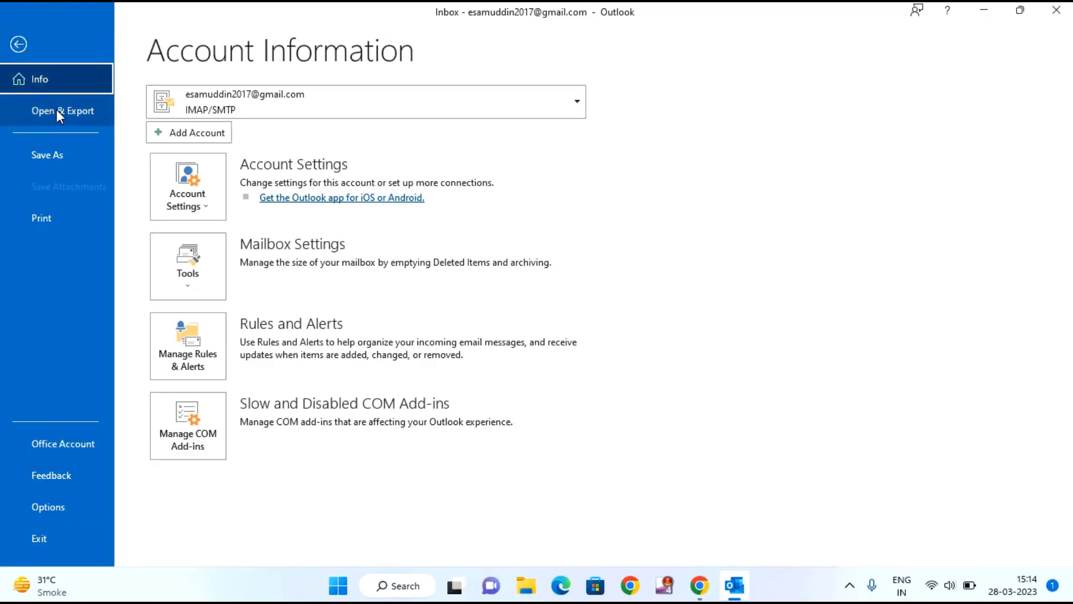
click(66, 113)
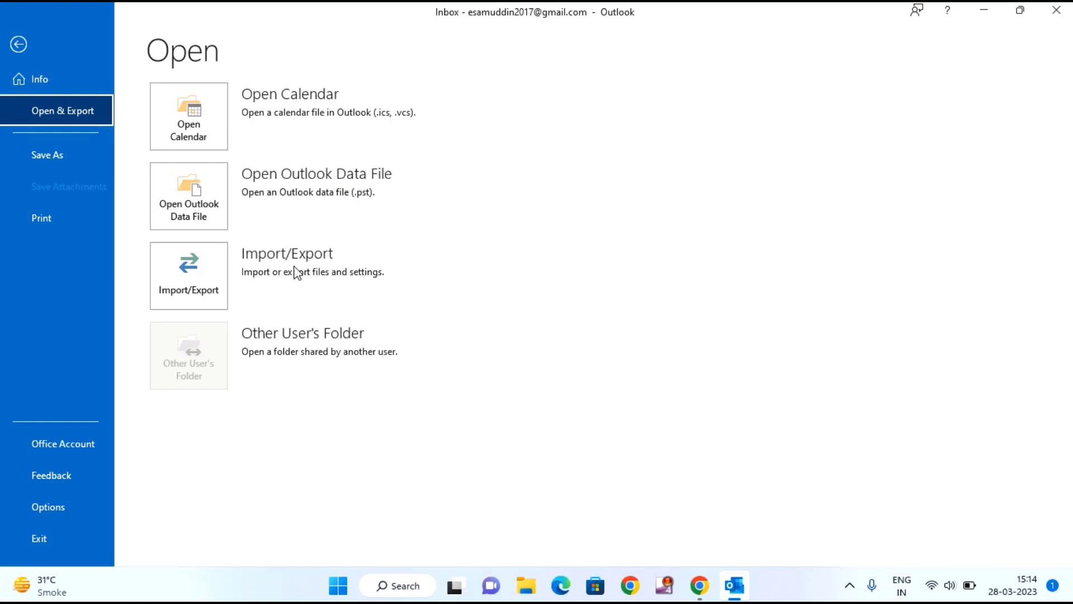
click(215, 278)
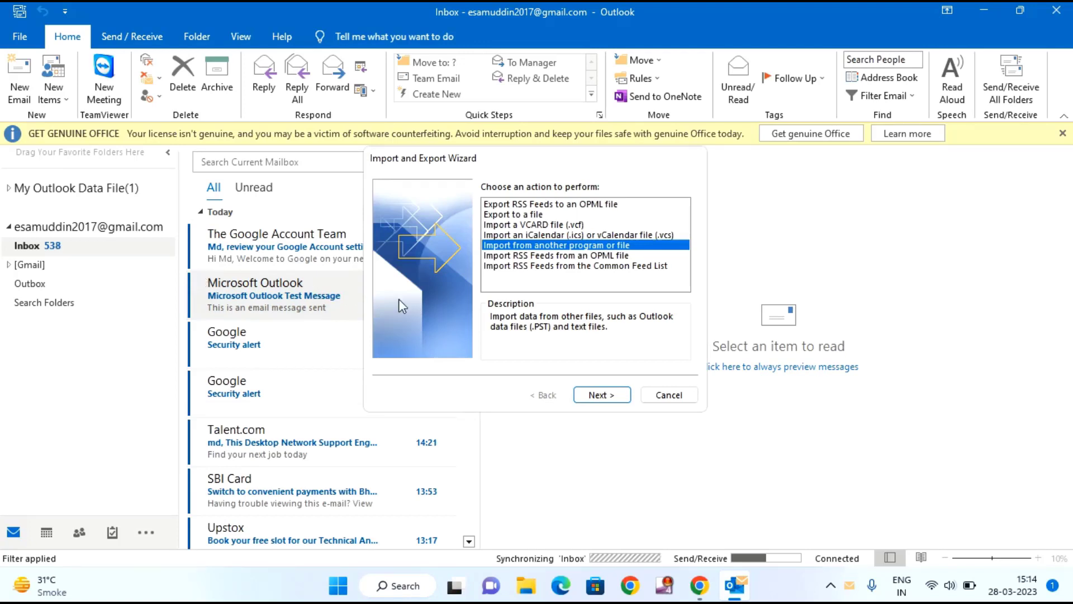
click(533, 215)
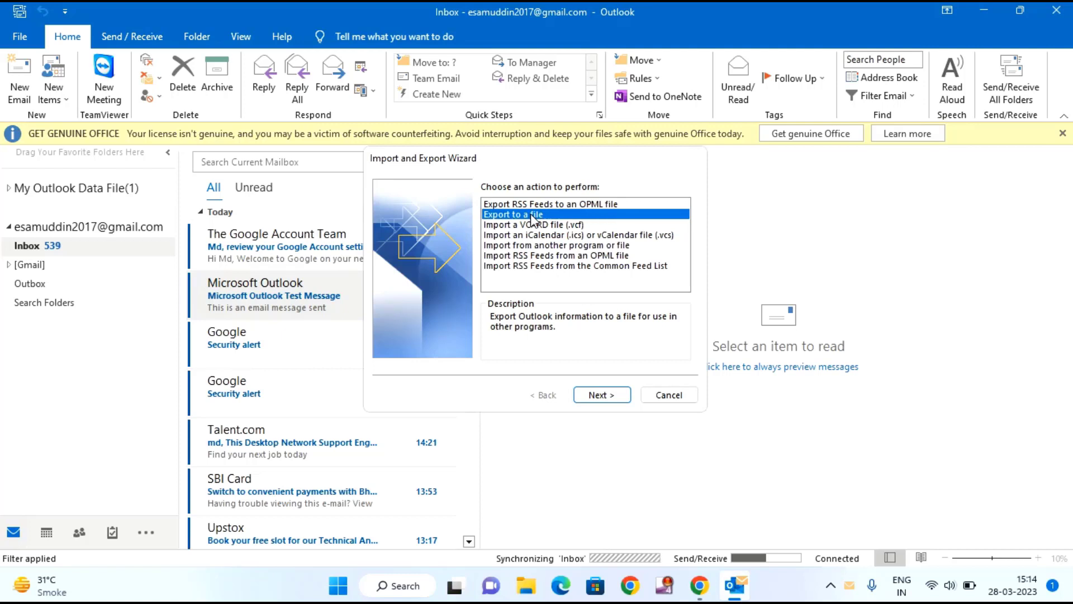
click(601, 394)
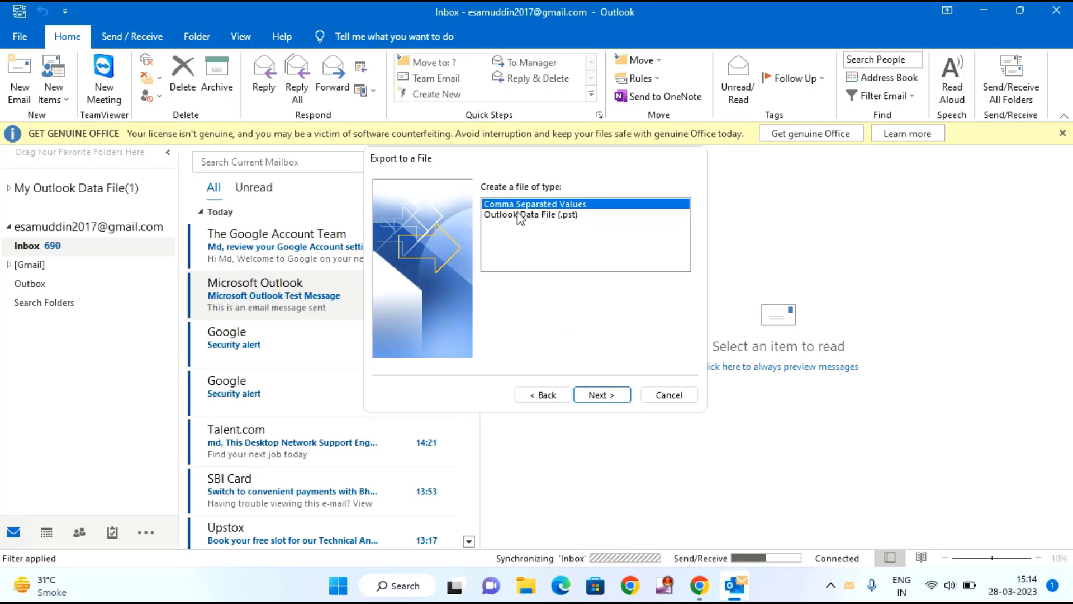
click(521, 216)
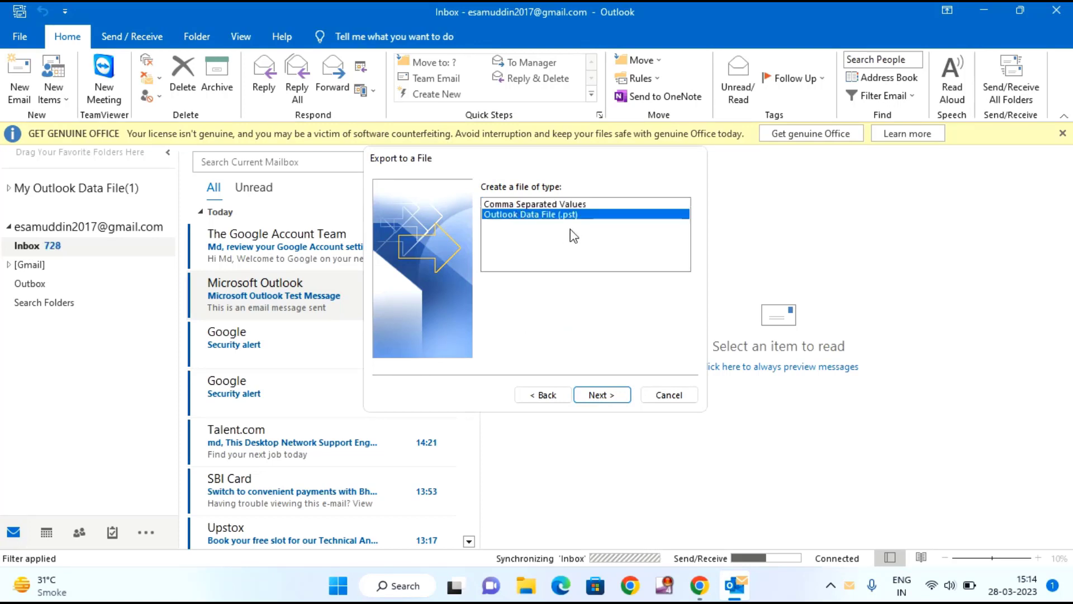
click(607, 399)
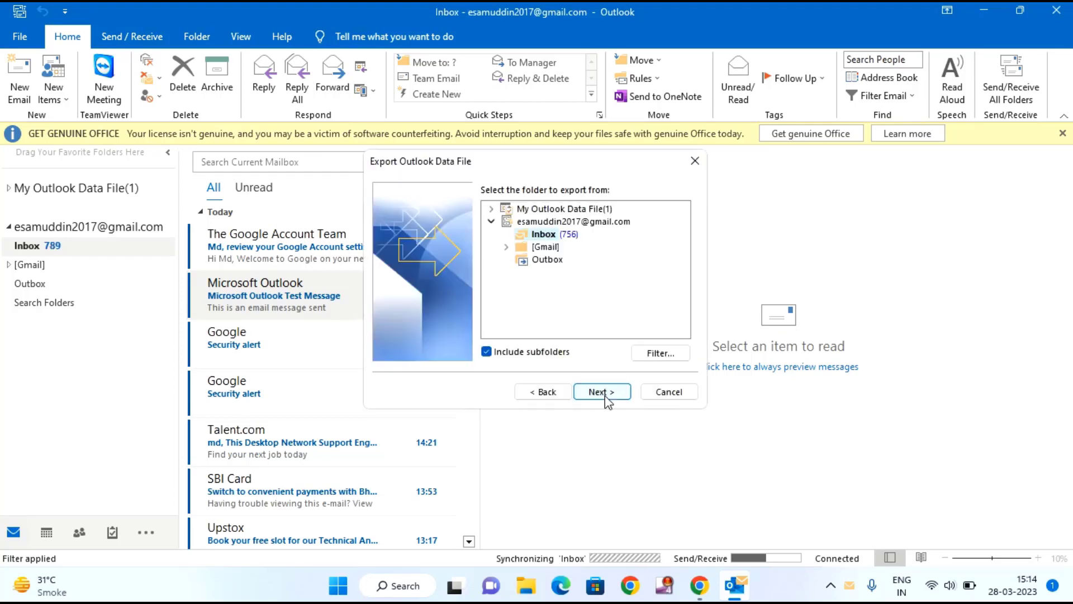
Step: Choose the top level of the Gmail account as the folder to export and continue to the save options
click(527, 223)
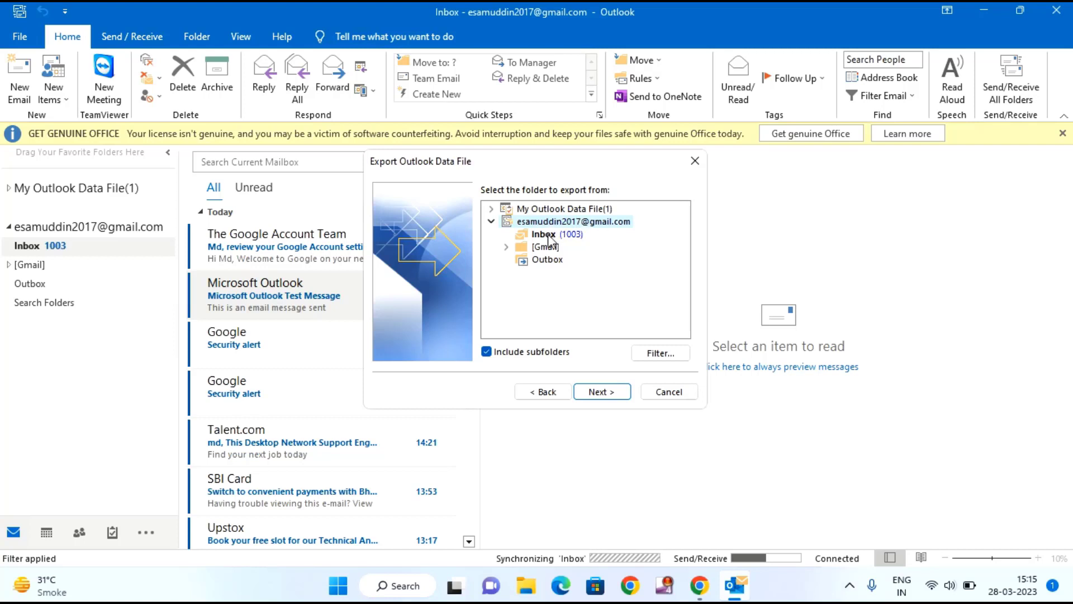
click(546, 239)
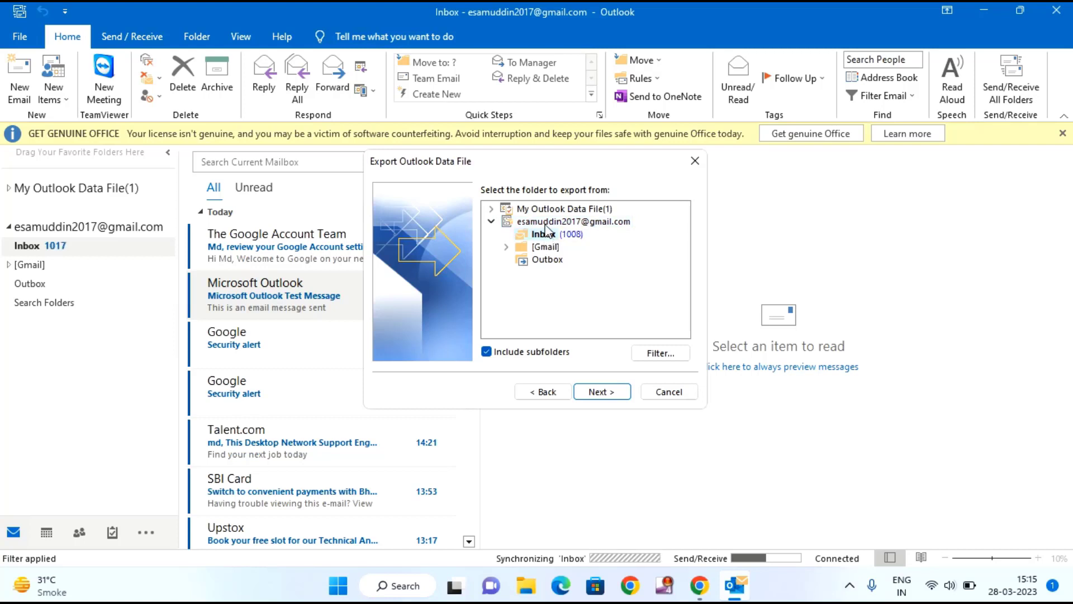
click(546, 224)
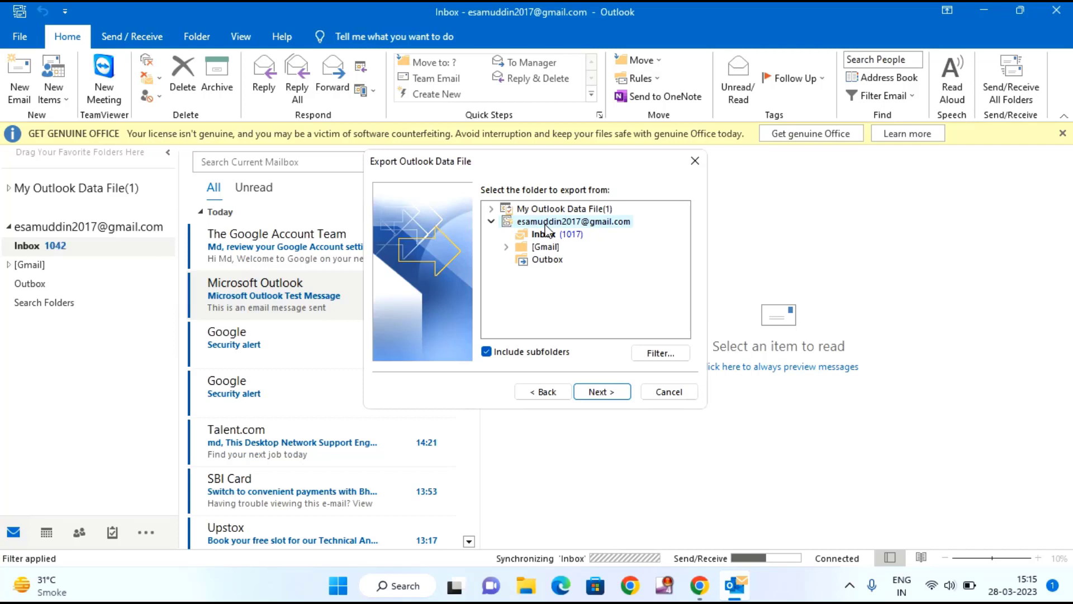
click(608, 397)
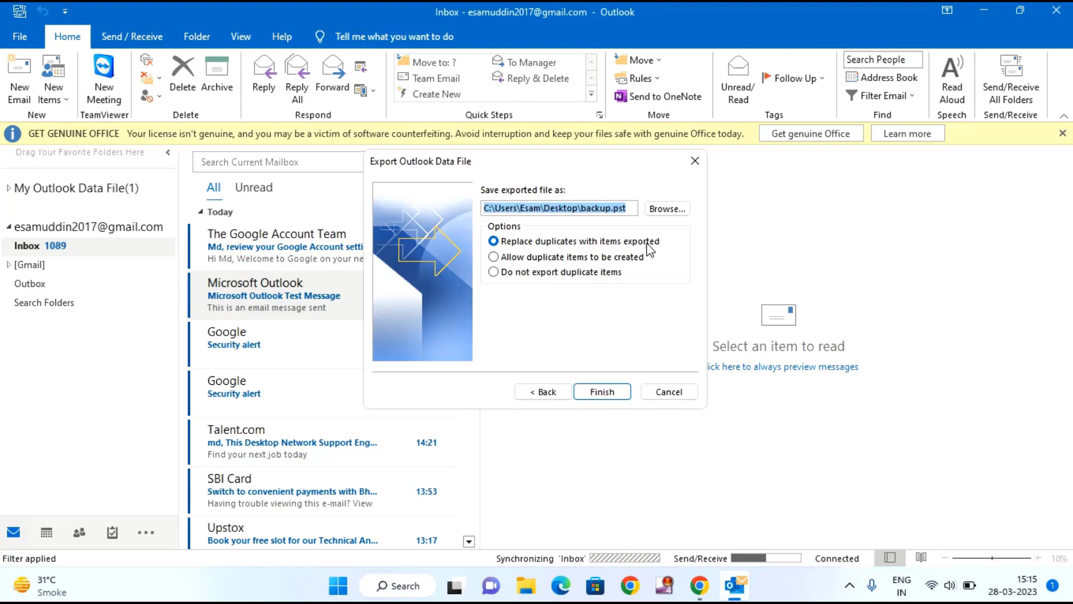
Step: Set the export destination to a data file named New Backup on the Desktop
click(668, 209)
click(666, 209)
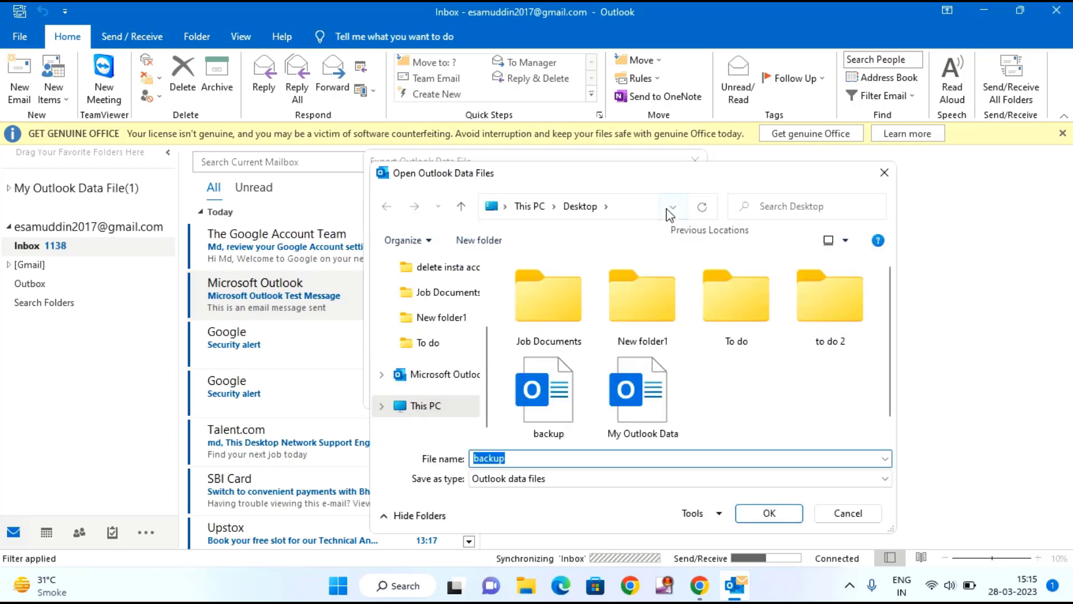
scroll(407, 302, up, 1)
scroll(441, 282, up, 1)
scroll(442, 285, down, 2)
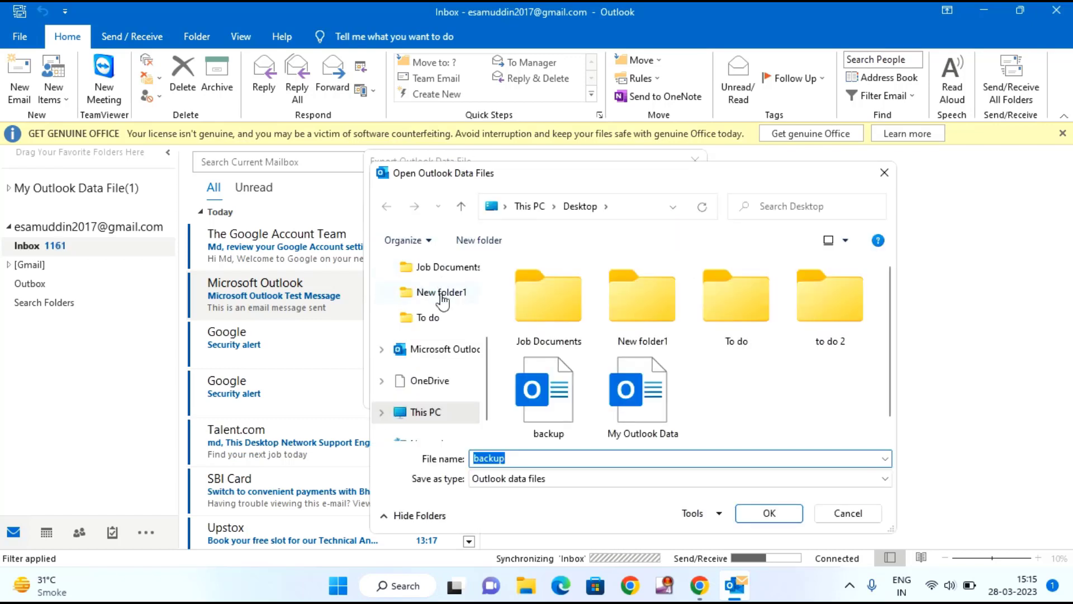
scroll(445, 297, up, 1)
scroll(447, 303, up, 1)
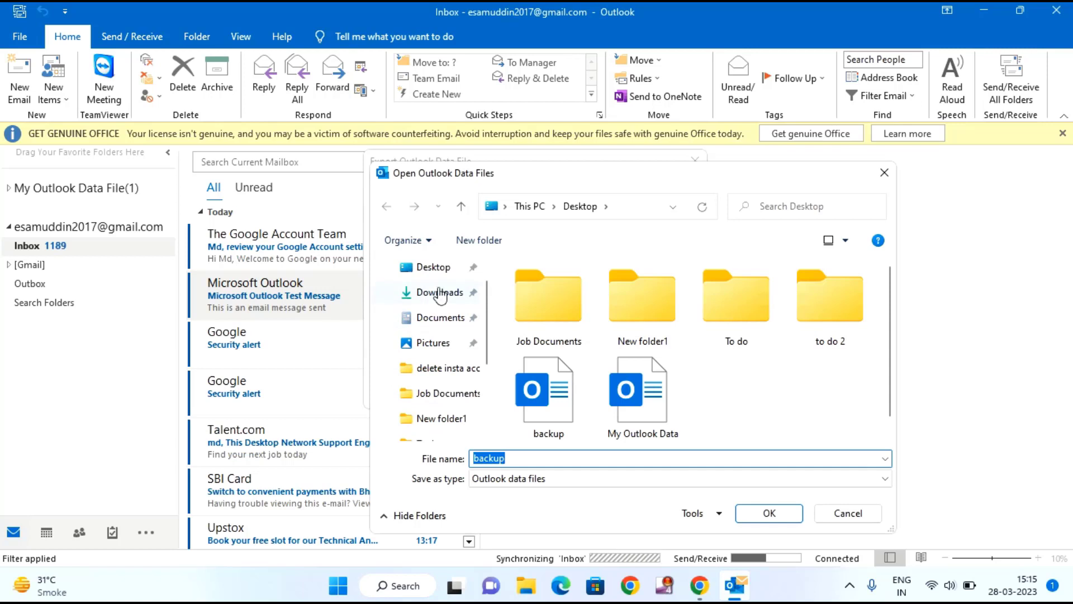
click(443, 269)
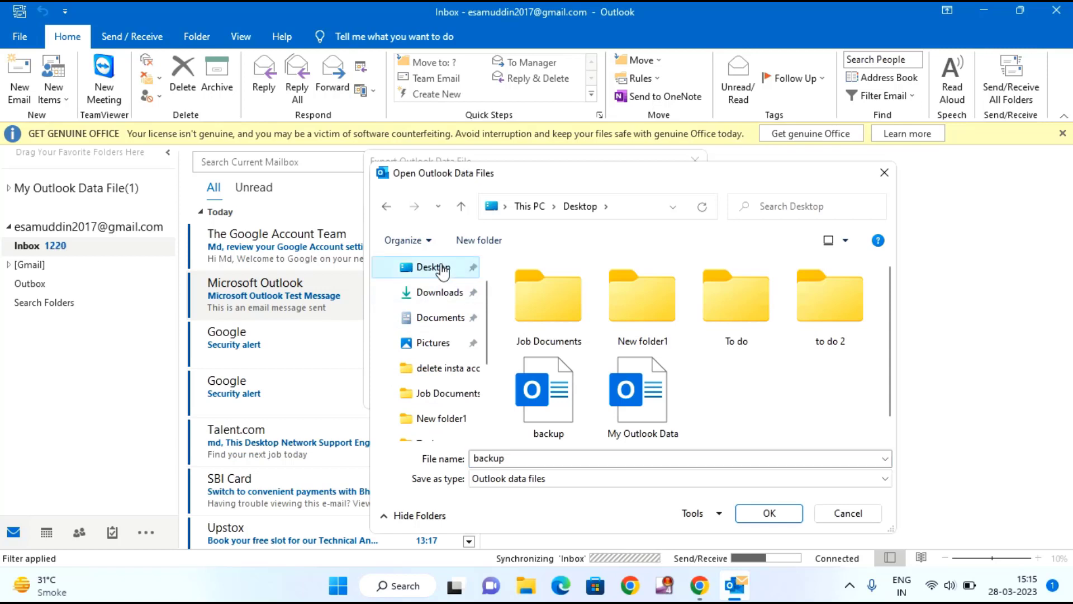
double_click(506, 458)
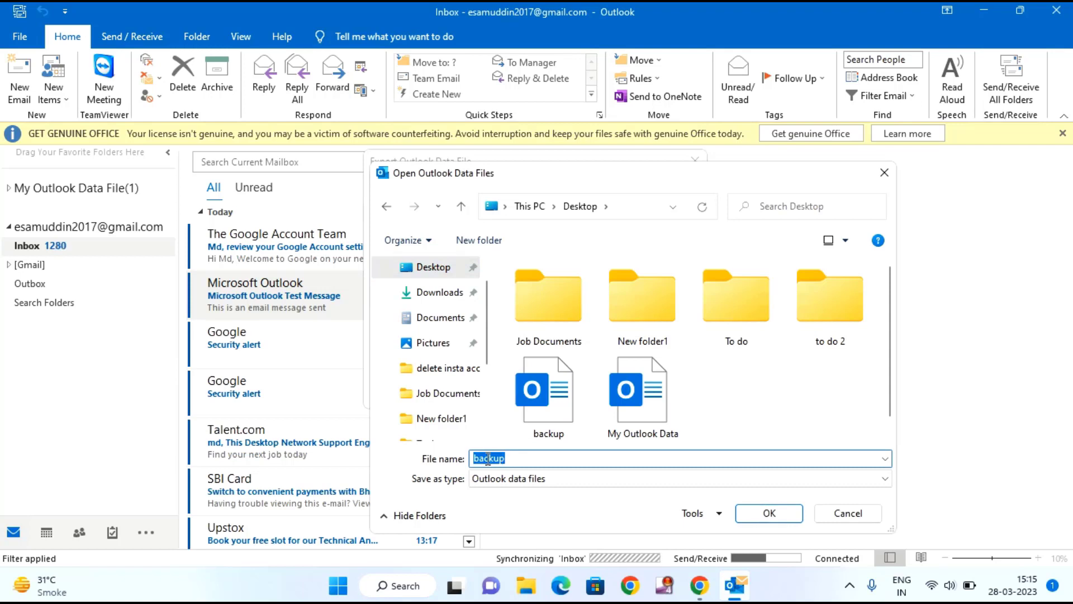
text(New )
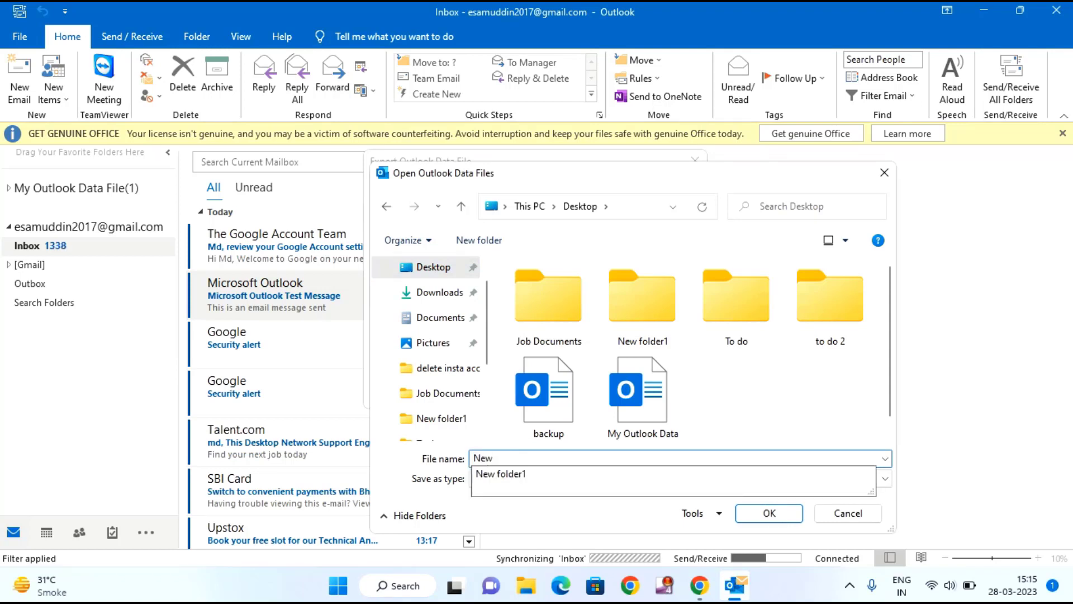
text(Backup)
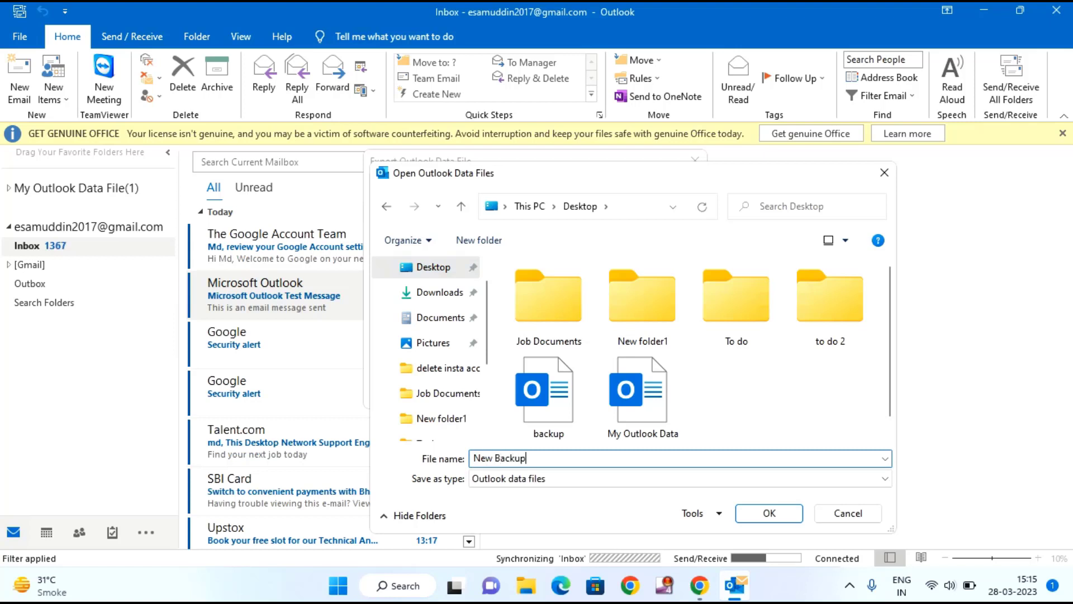
click(773, 518)
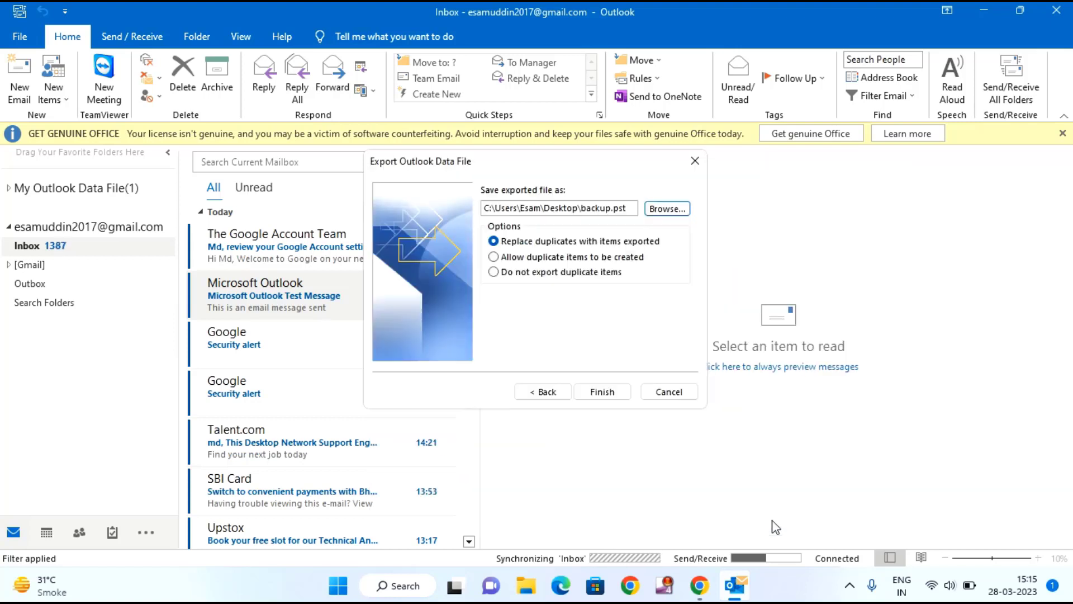
Step: Finish the export wizard and protect the new Outlook data file by entering and verifying a password
click(602, 392)
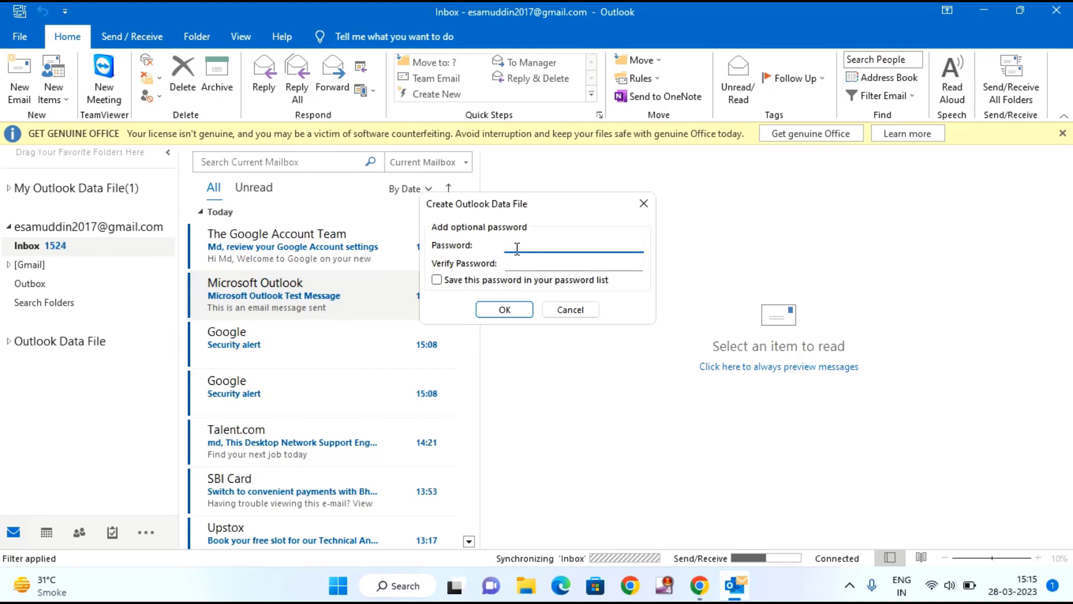
text(**********)
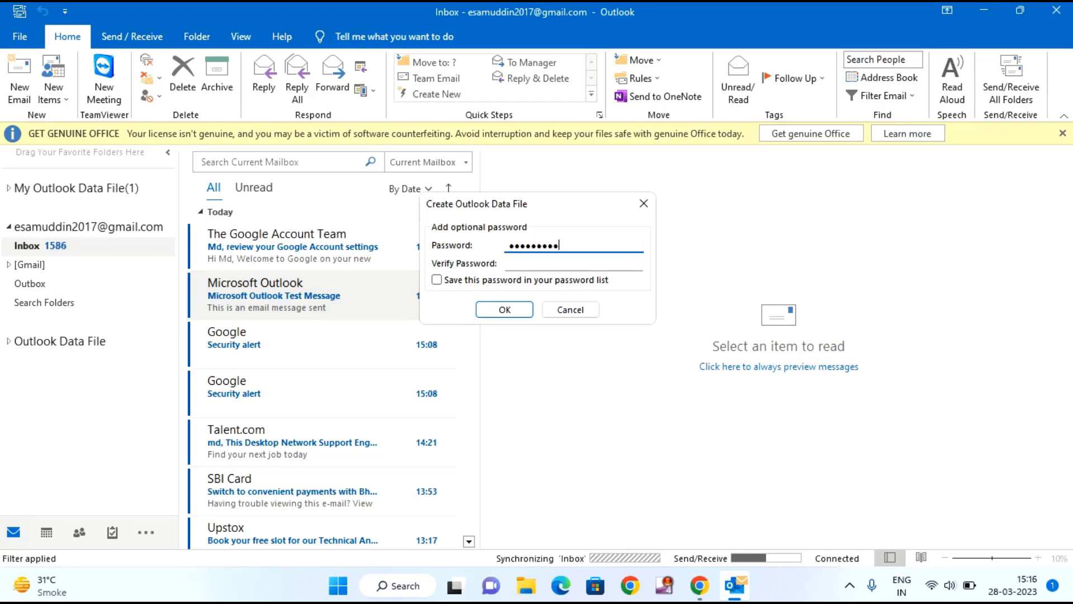
click(531, 266)
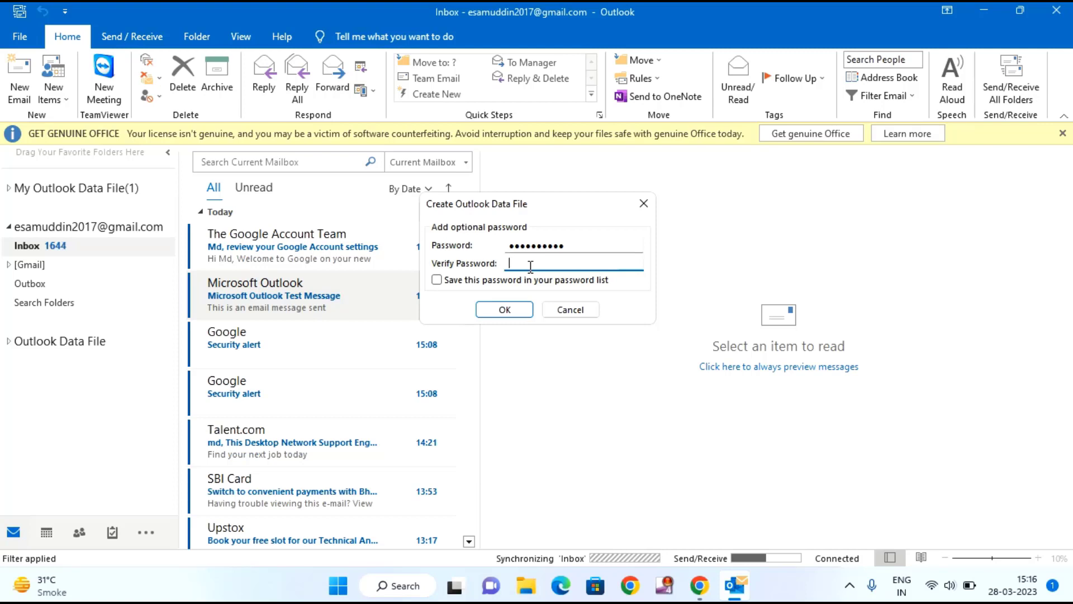
text(**********)
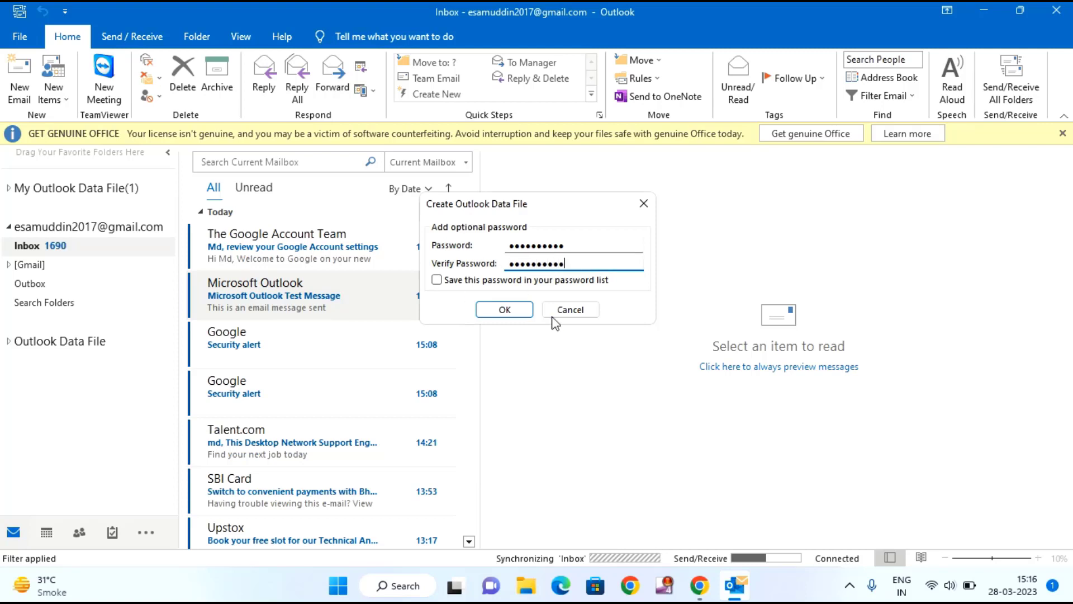
click(520, 312)
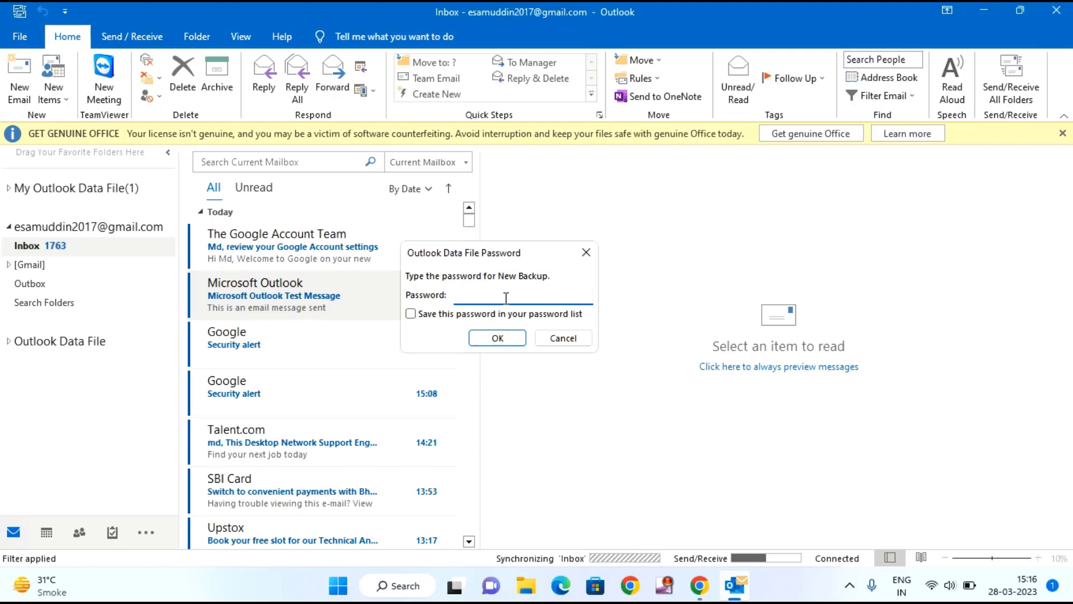
Step: Enter the password for the New Backup data file to start the export, and move the progress window aside
text(*********)
click(501, 338)
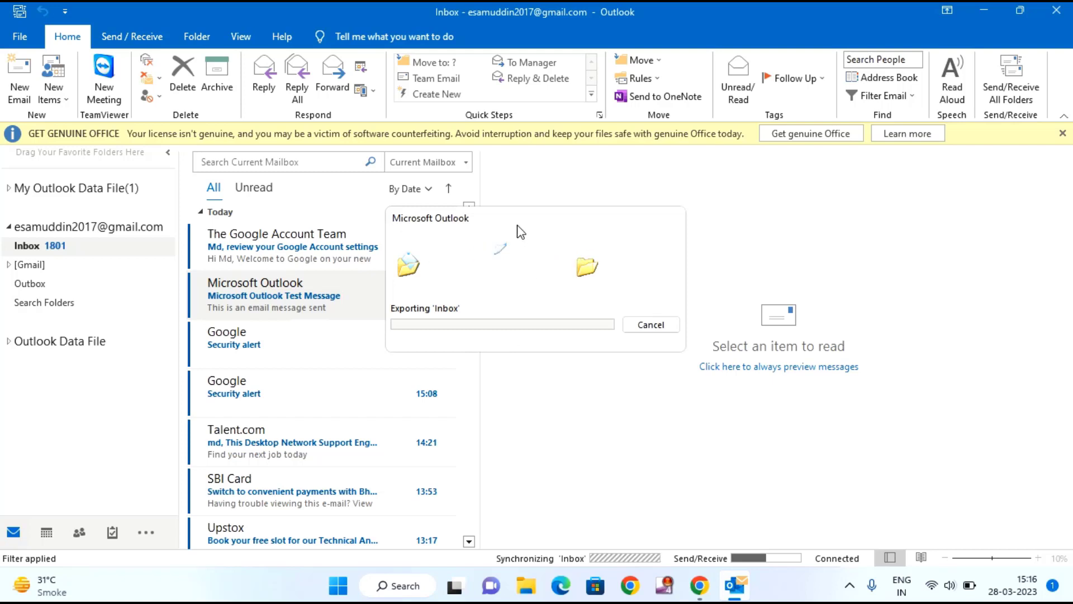
drag(518, 231, 476, 191)
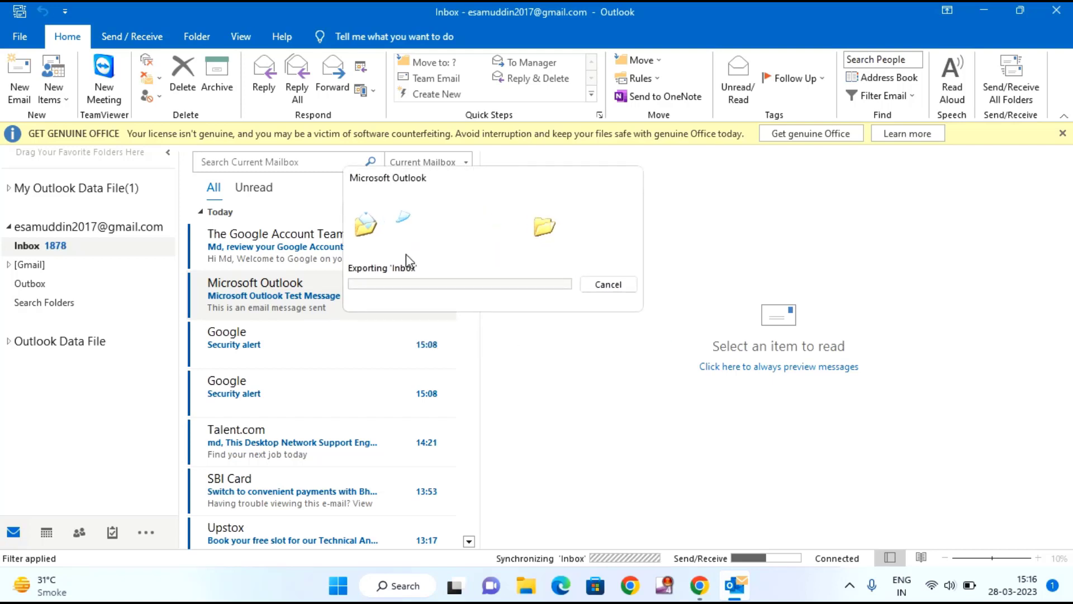